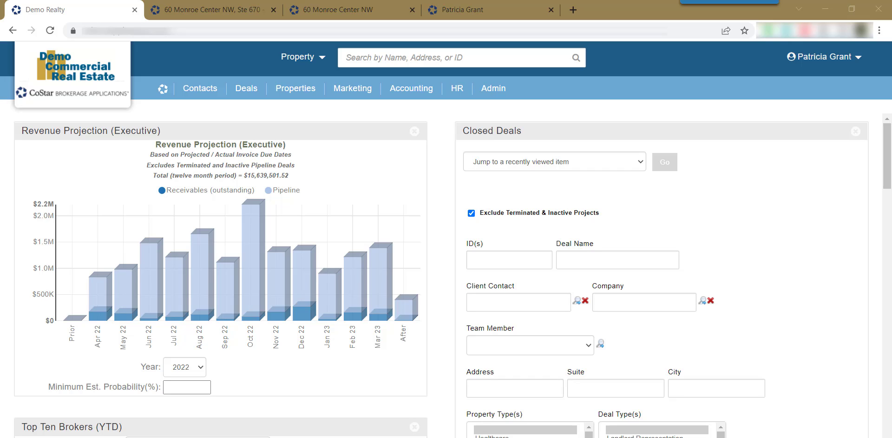
Look over the open suite and office property record pages, then return to the Demo Realty main dashboard
click(204, 15)
click(318, 12)
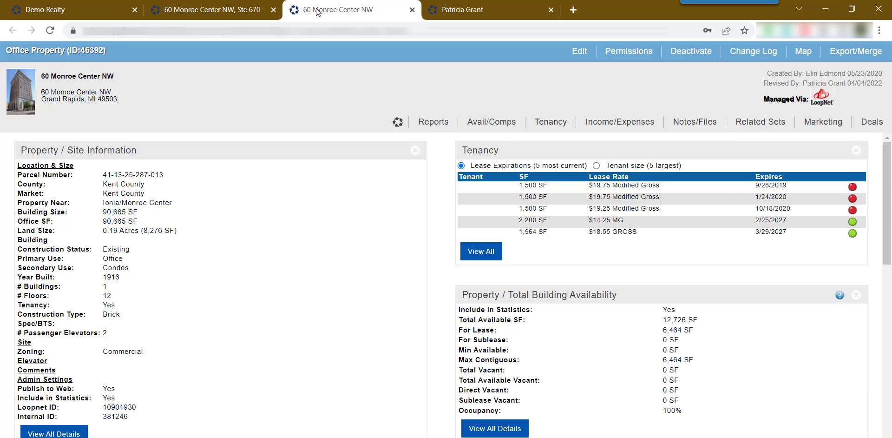
click(69, 14)
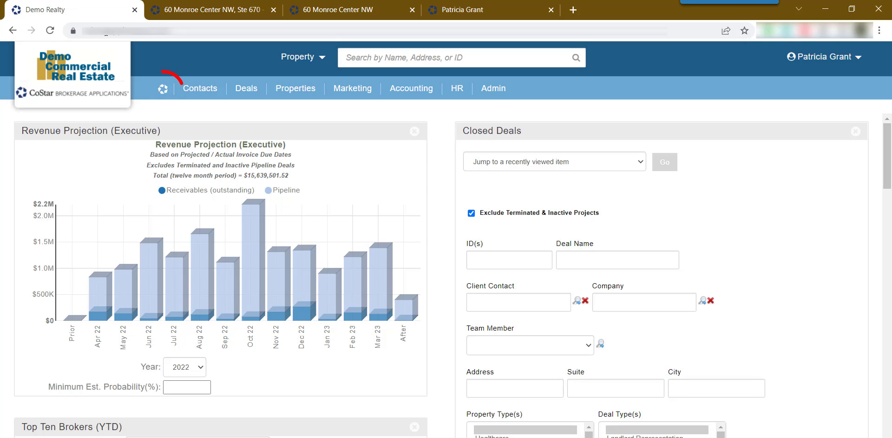
click(163, 88)
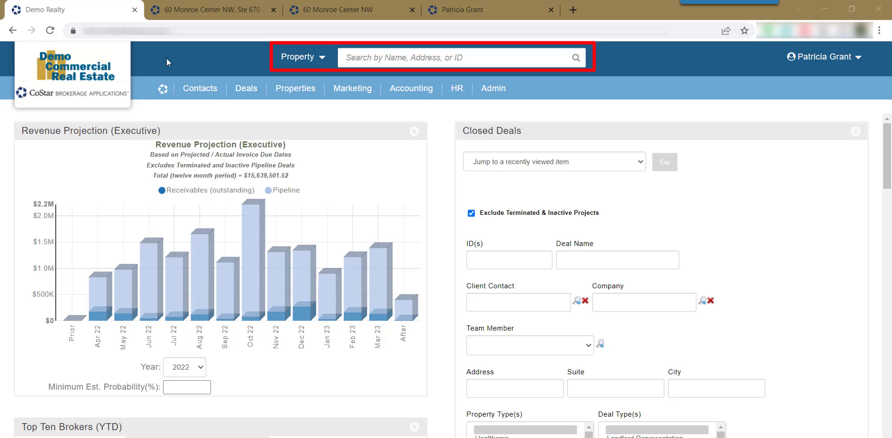
Examine the record types offered for the quick search and the options in the account menu
click(321, 57)
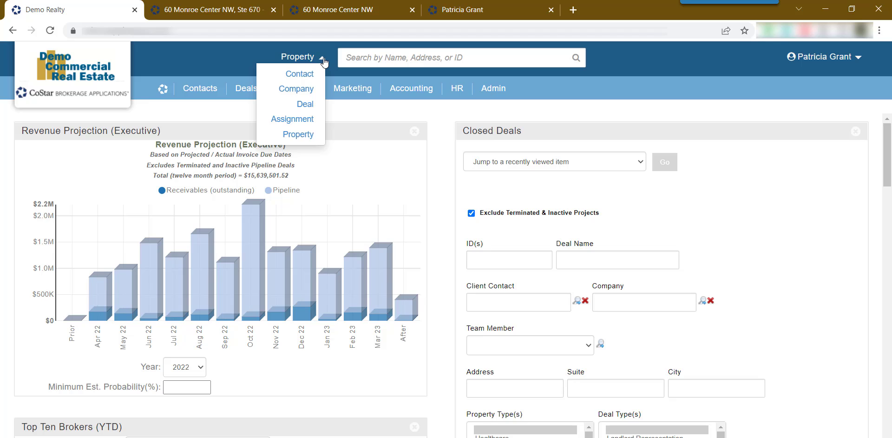
click(323, 60)
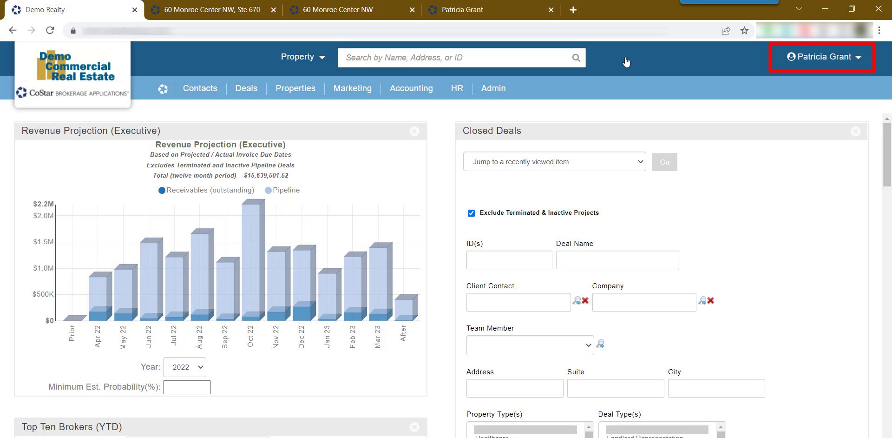
click(858, 57)
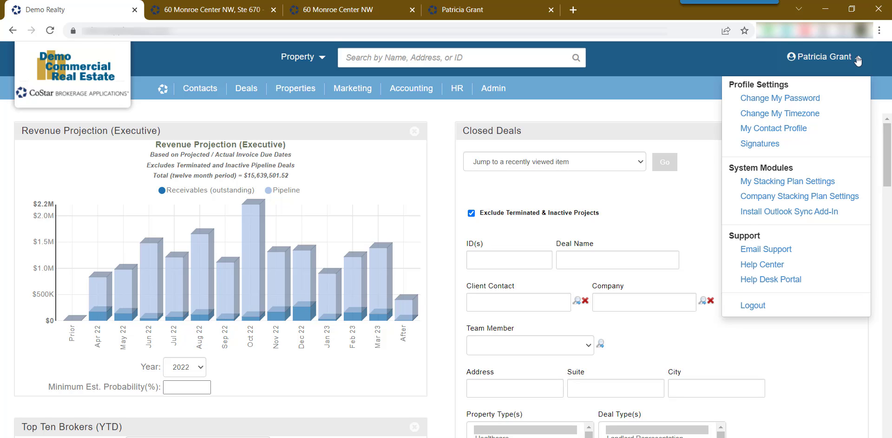
click(857, 60)
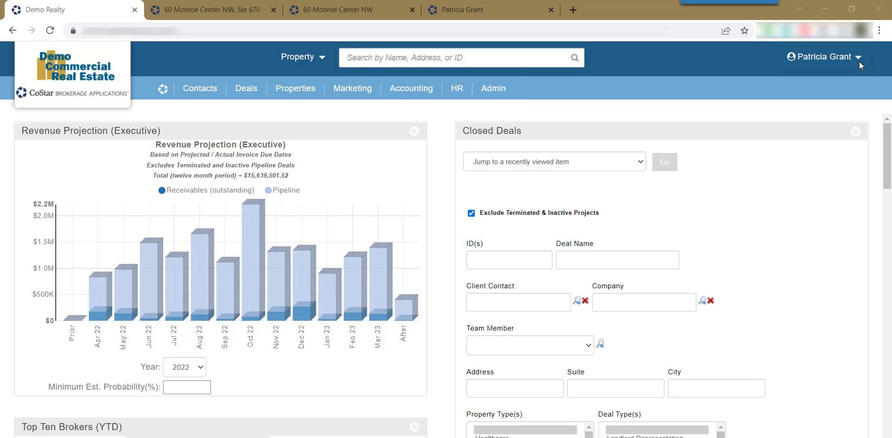
Examine the module submenus of the main dashboard, Contacts, Deals, Properties, Marketing, Accounting, HR and Admin
mouse_move(164, 91)
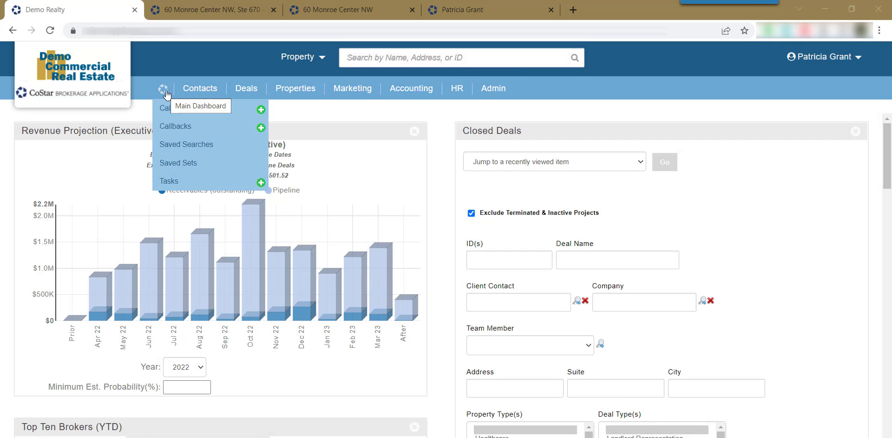
mouse_move(246, 91)
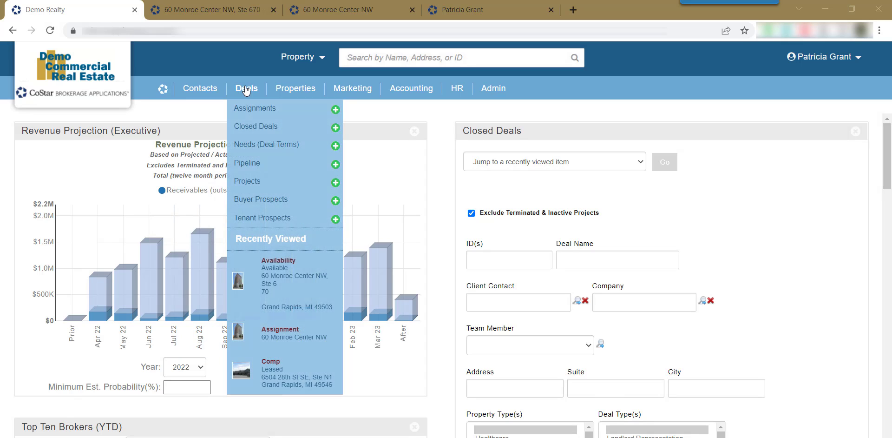
mouse_move(360, 93)
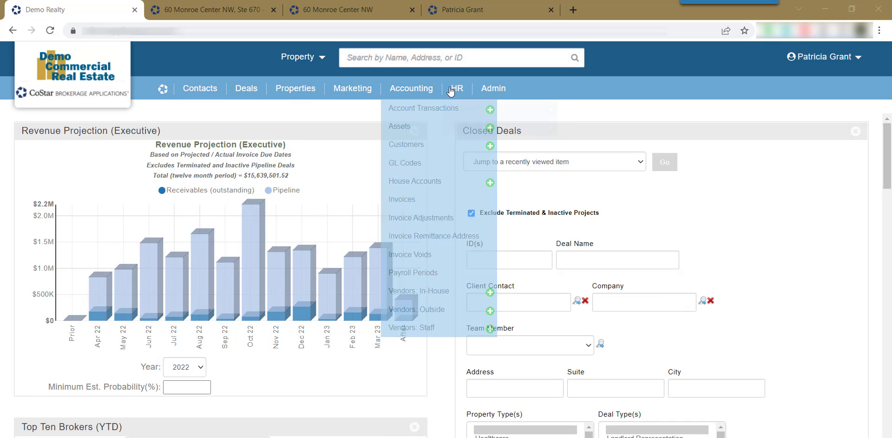
mouse_move(466, 91)
mouse_move(497, 91)
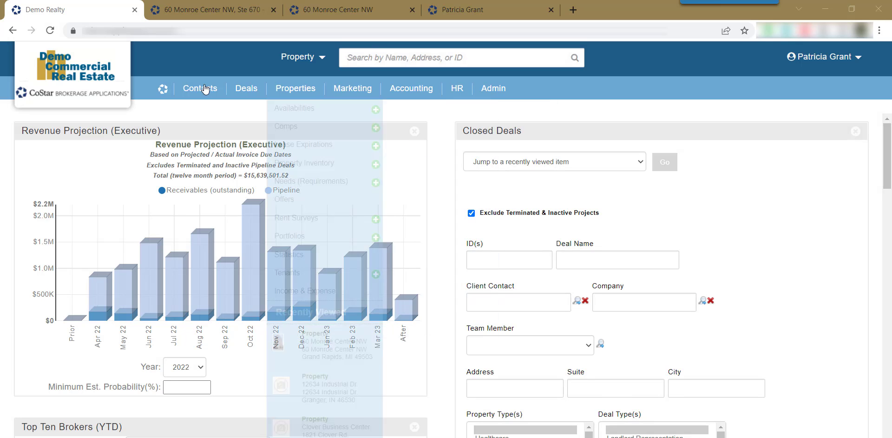
mouse_move(206, 88)
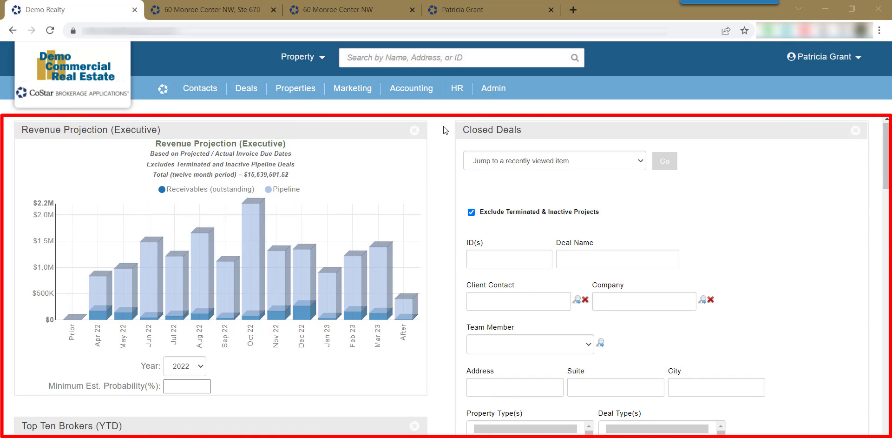
Move the Assignment Expiration - 60 Days widget directly above the Contacts widget on the dashboard
scroll(442, 126, down, 10)
scroll(443, 130, down, 3)
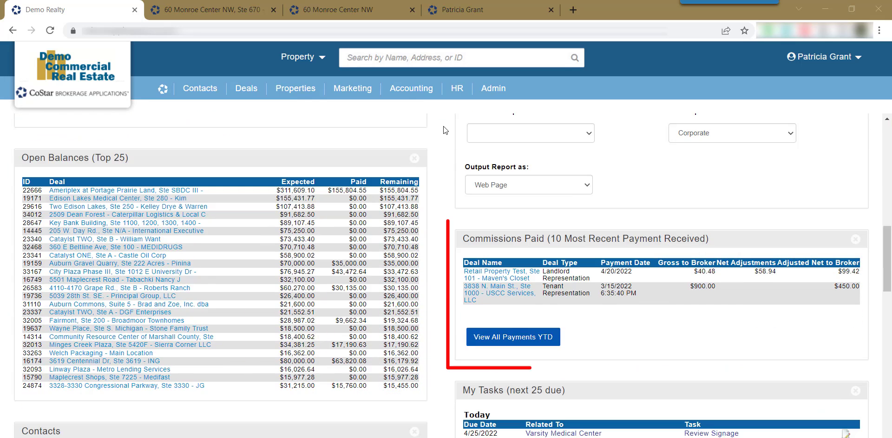
scroll(444, 129, down, 5)
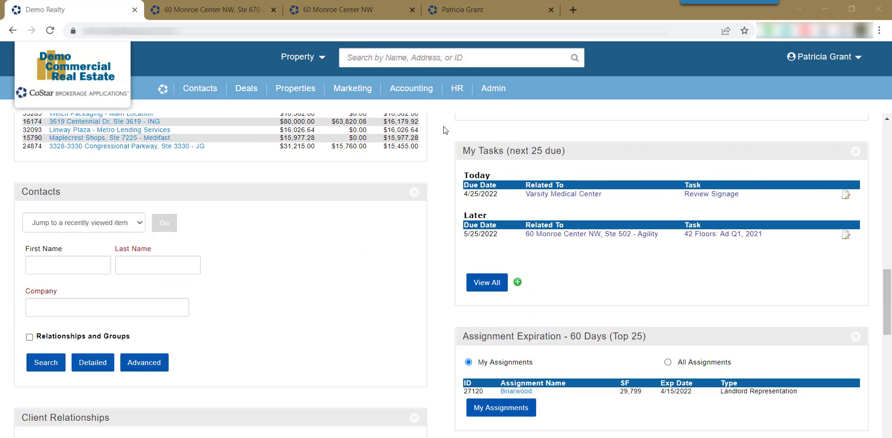
scroll(443, 130, down, 4)
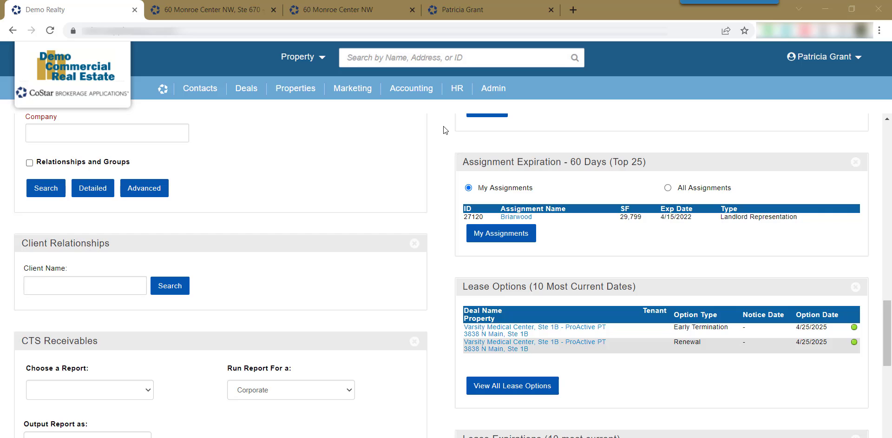
scroll(443, 127, up, 3)
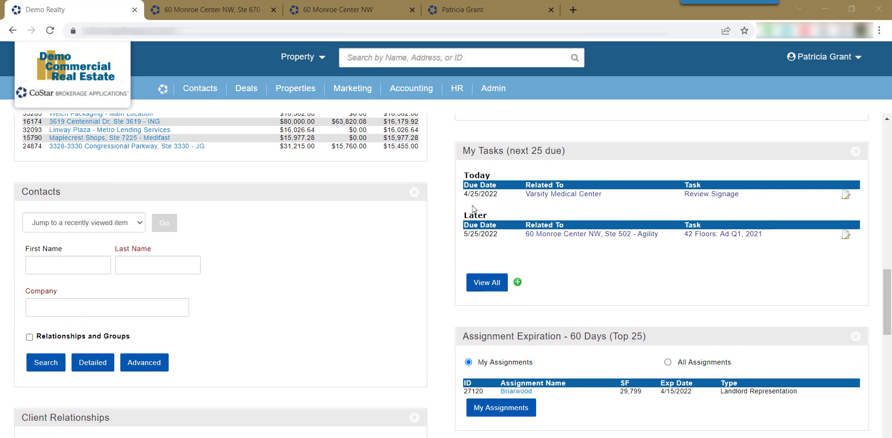
drag(519, 336, 139, 195)
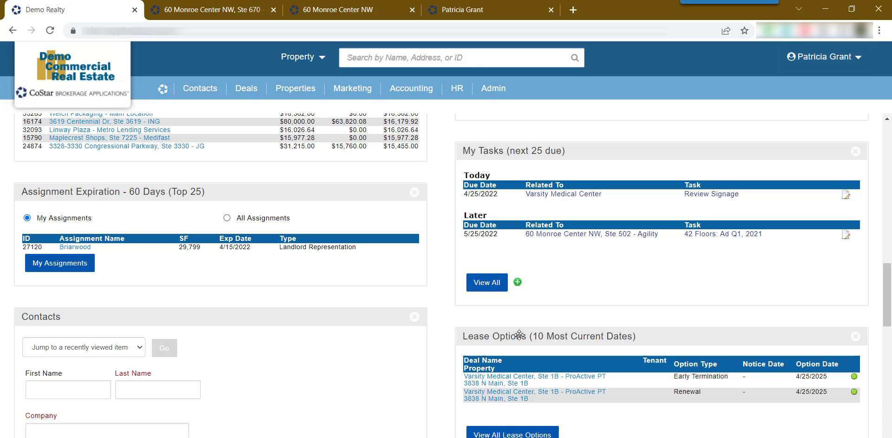
Run a quick property search for "60 monroe" and close the suggestions
scroll(99, 185, up, 5)
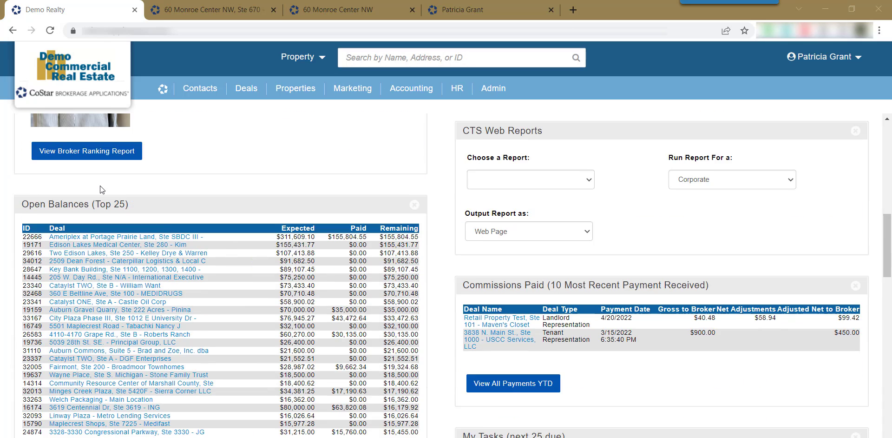
scroll(99, 185, up, 9)
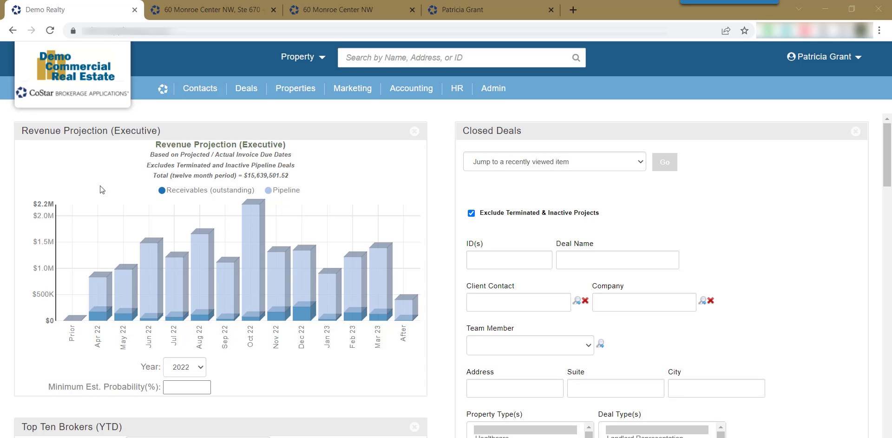
click(365, 57)
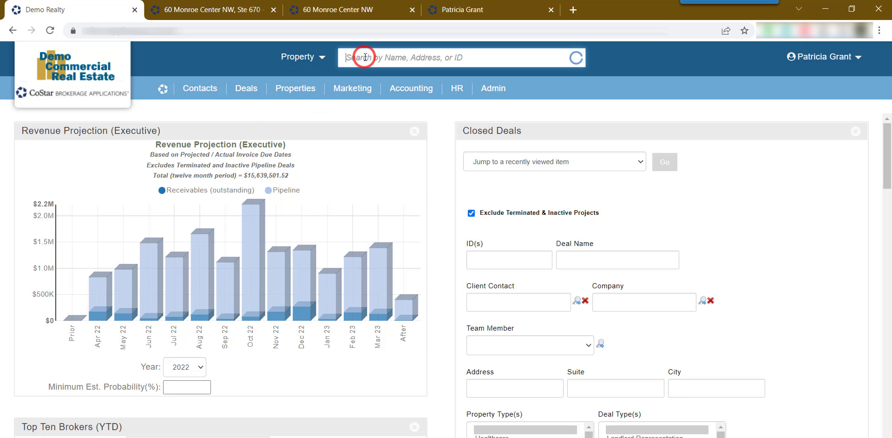
text(60 monroe)
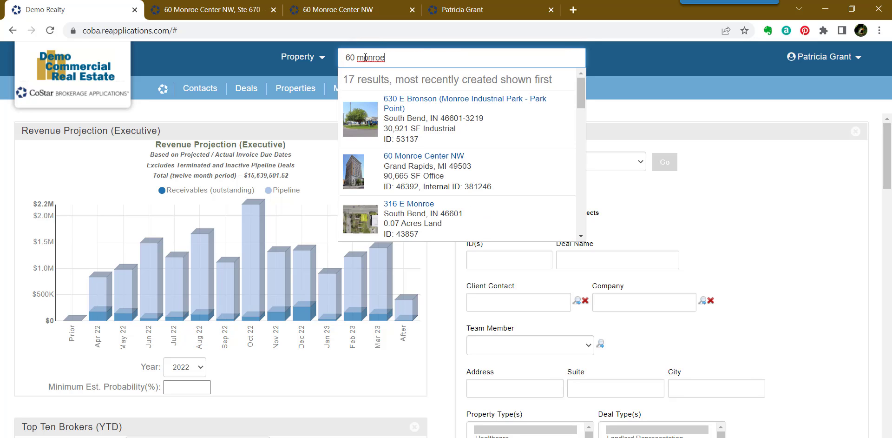
click(651, 55)
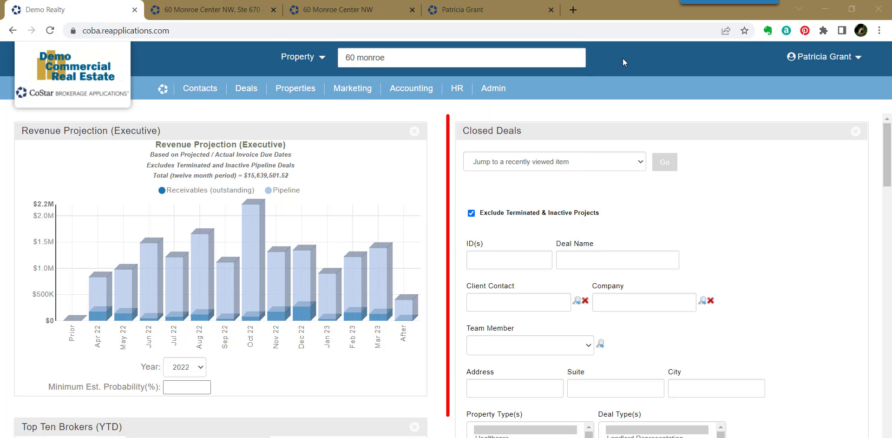
Open the Property Inventory search form and review its criteria
scroll(742, 181, down, 4)
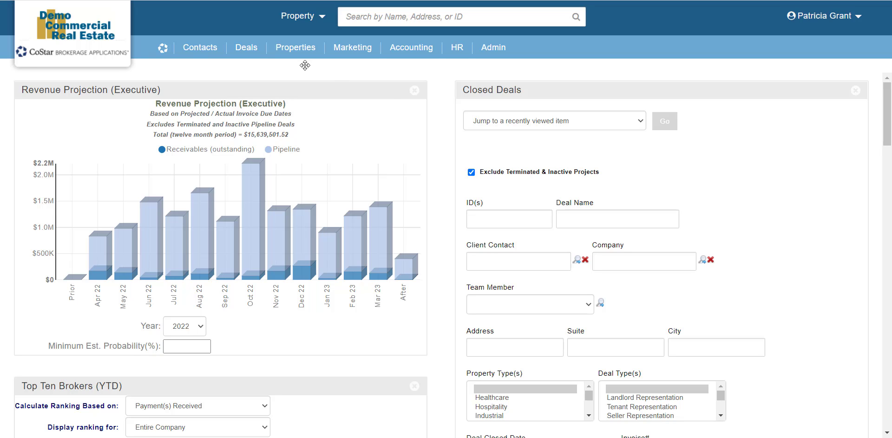
mouse_move(306, 68)
click(308, 123)
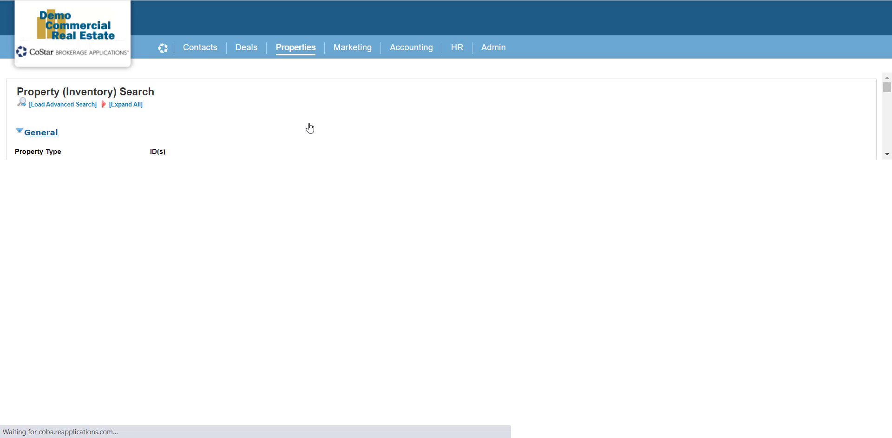
scroll(354, 187, down, 5)
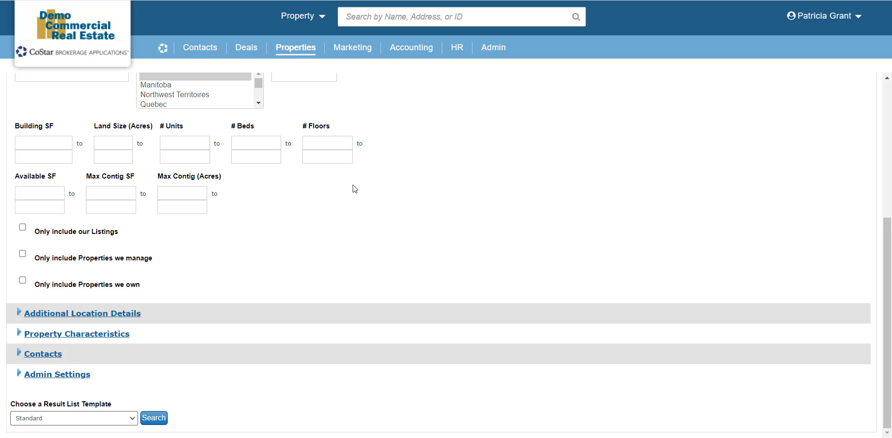
scroll(353, 185, up, 5)
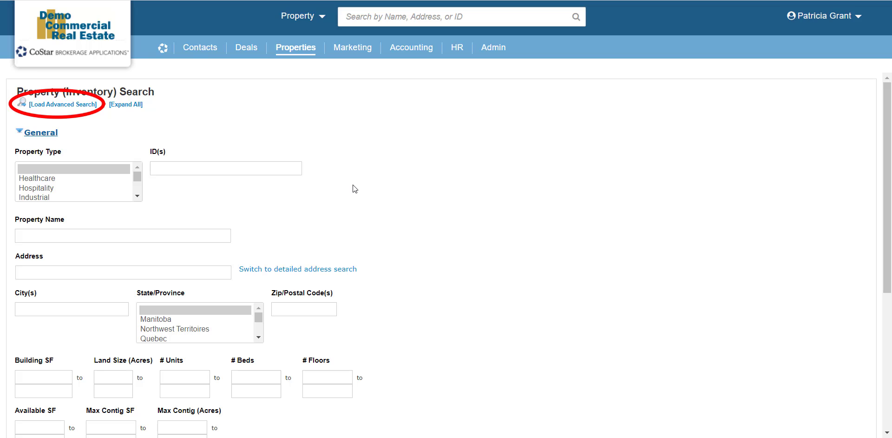
Load the advanced property search and browse the fields available for limiting the results
click(73, 108)
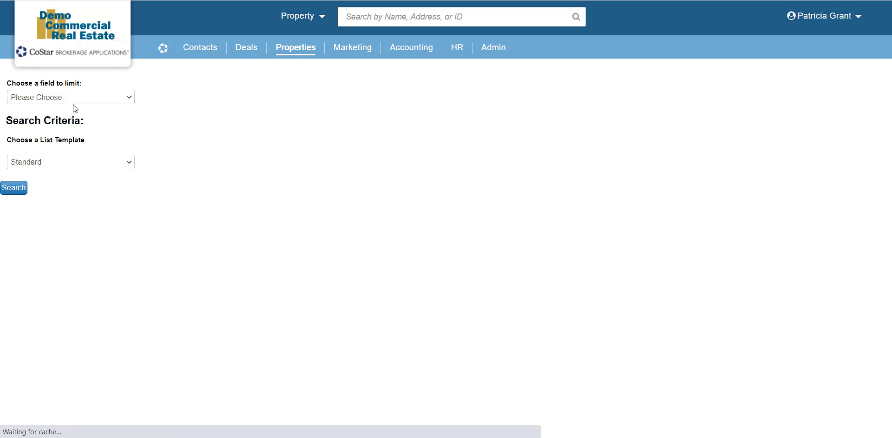
click(107, 97)
scroll(101, 140, down, 10)
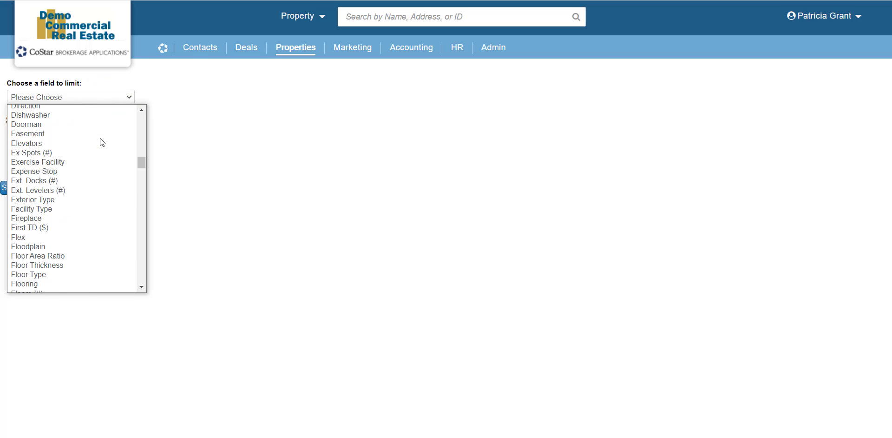
scroll(100, 139, down, 10)
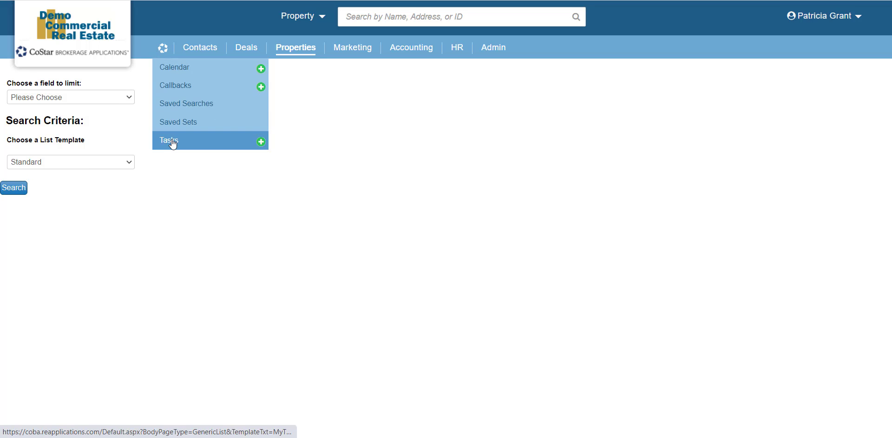
Open the Tasks list and its search refinement
click(171, 139)
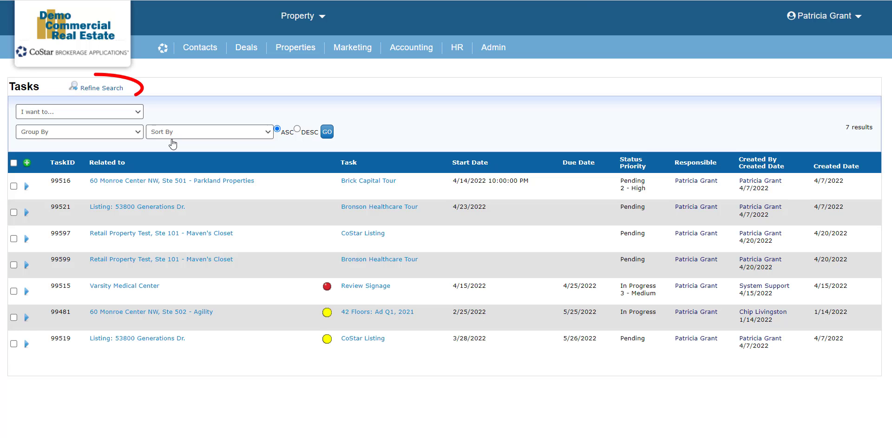
click(119, 91)
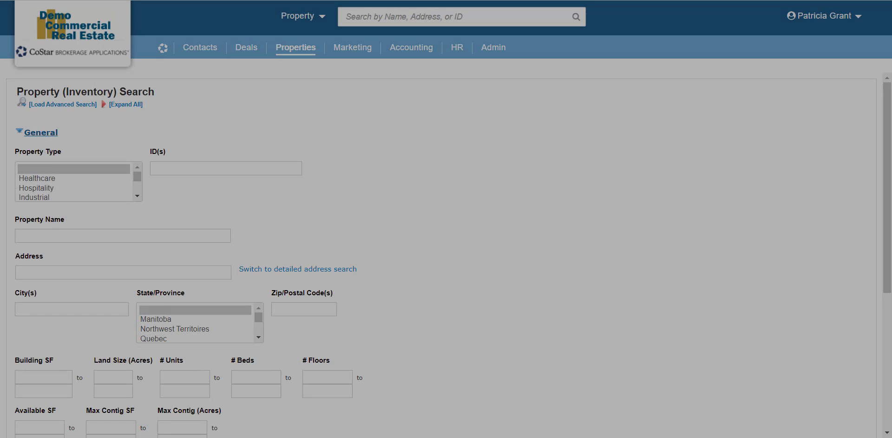
Search the property inventory for Industrial properties with a Building SF from 50000 to 75000
click(34, 196)
click(36, 376)
text(50000)
click(34, 391)
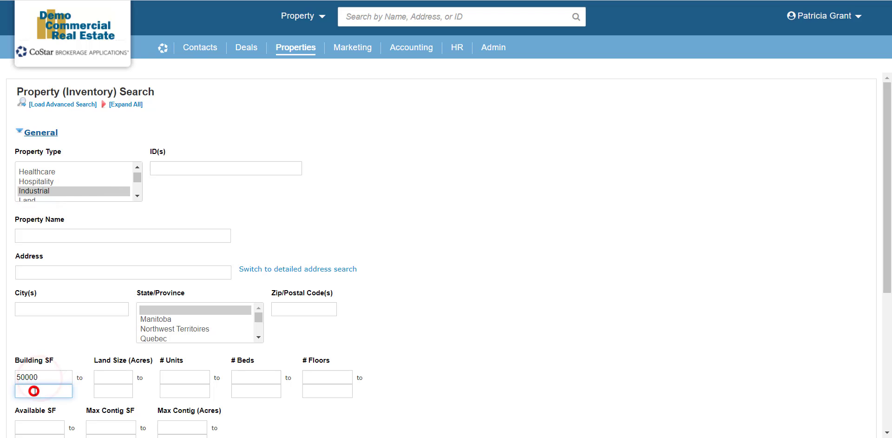
text(75000)
scroll(283, 297, down, 5)
click(158, 418)
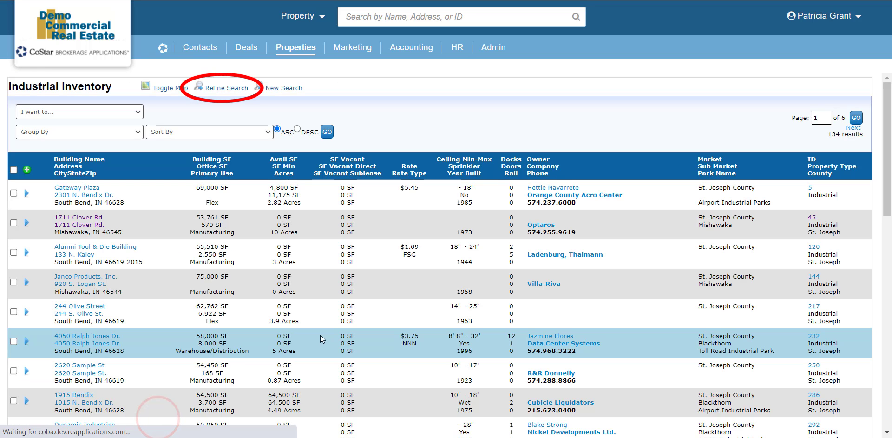
Show the refinement criteria of the Industrial Inventory results, then return to the result list
click(223, 89)
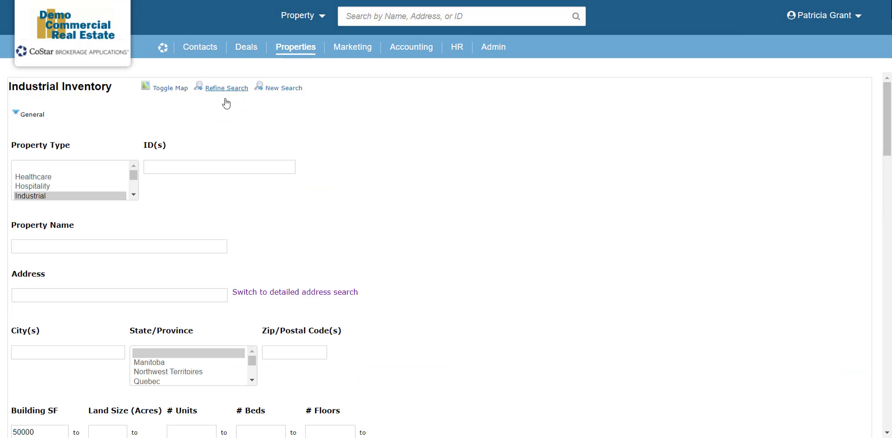
click(226, 88)
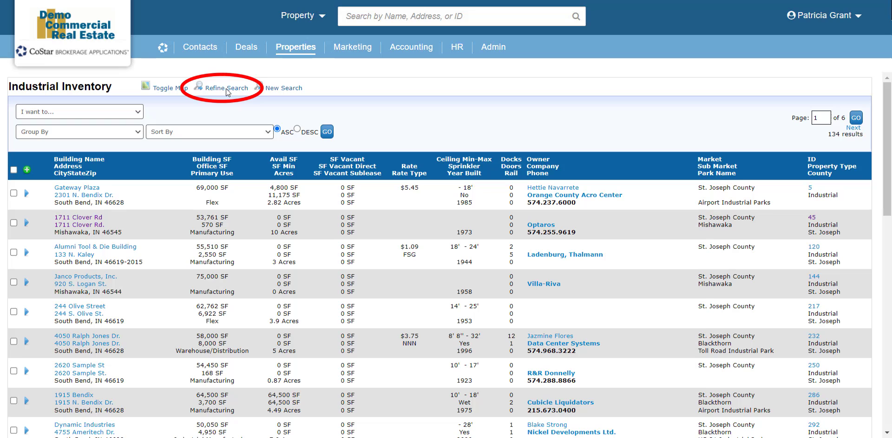
Show the sorting options and the available actions for the Industrial Inventory results
click(193, 133)
click(123, 112)
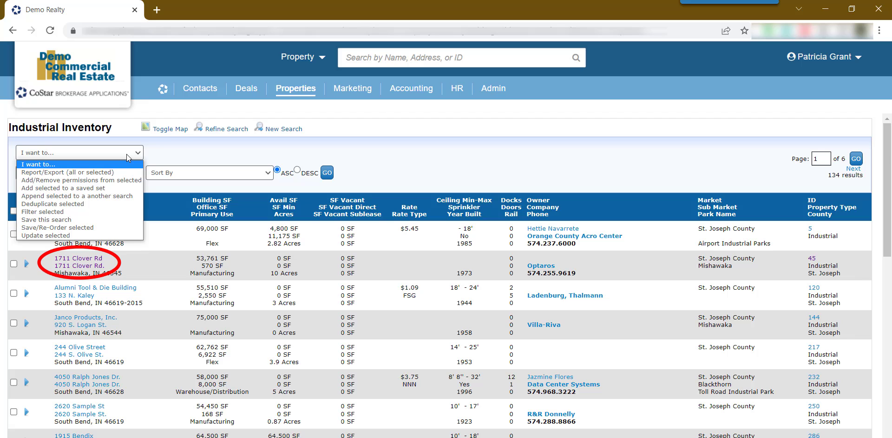
Open the record of the 53,761 SF Mishawaka property from the Industrial results, then close it
click(95, 259)
click(94, 266)
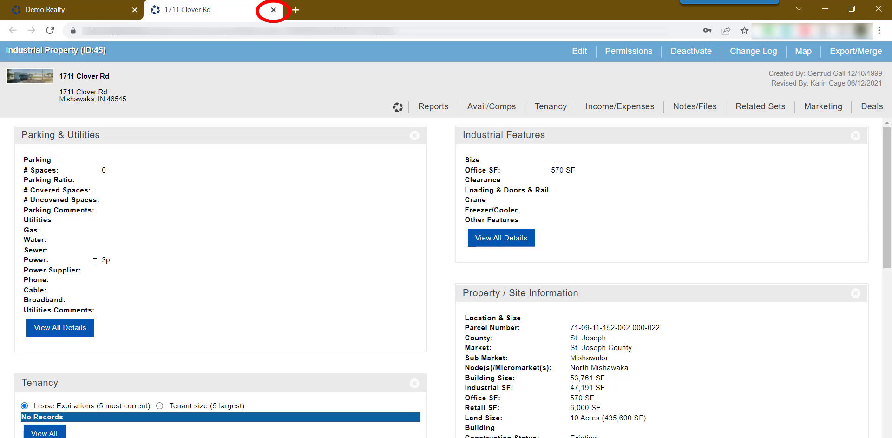
click(273, 10)
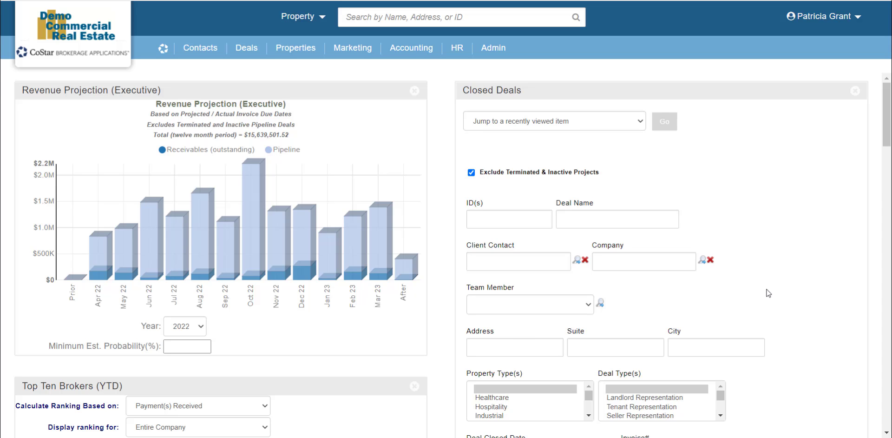
Choose the Commissions Report - Payments Received [SSRS] in the dashboard's CTS Web Reports widget
scroll(768, 293, down, 10)
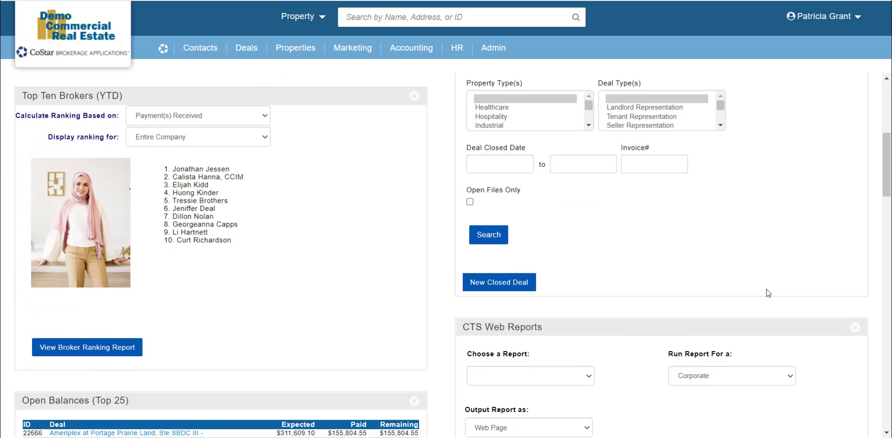
scroll(768, 293, down, 3)
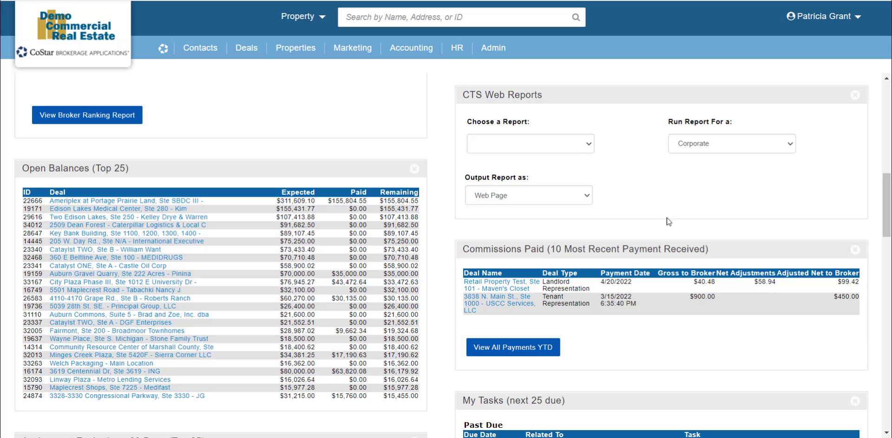
click(567, 148)
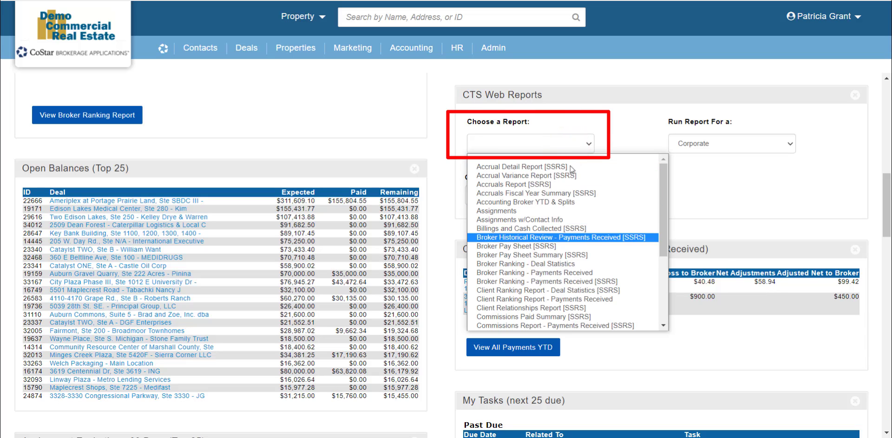
click(592, 325)
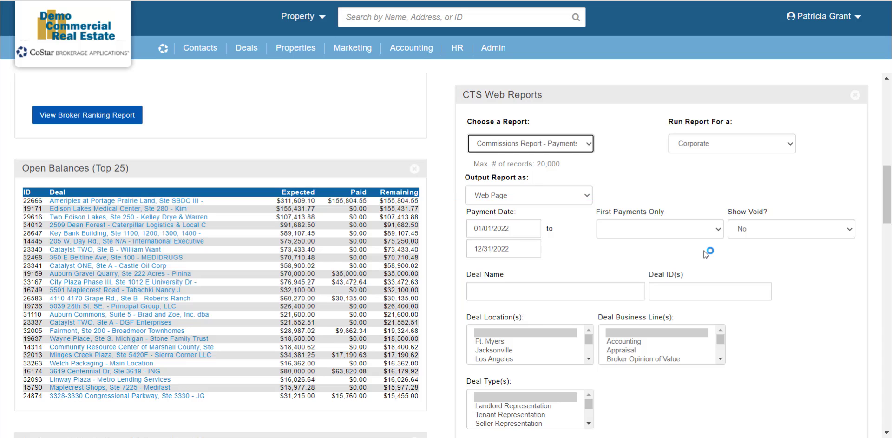
Limit the commissions report to the Ft. Myers and Jacksonville deal locations and keep its first grouping on Deal Location
scroll(706, 254, down, 2)
click(506, 225)
ctrl+click(499, 233)
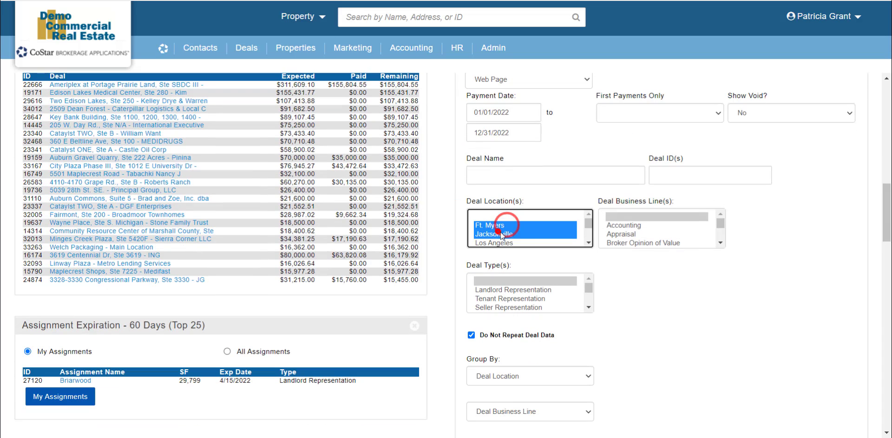
scroll(662, 270, down, 1)
scroll(662, 270, down, 1)
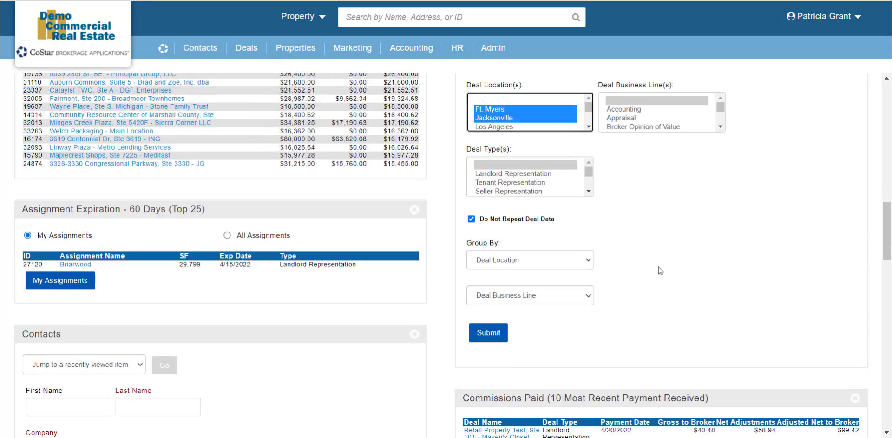
click(553, 259)
click(553, 259)
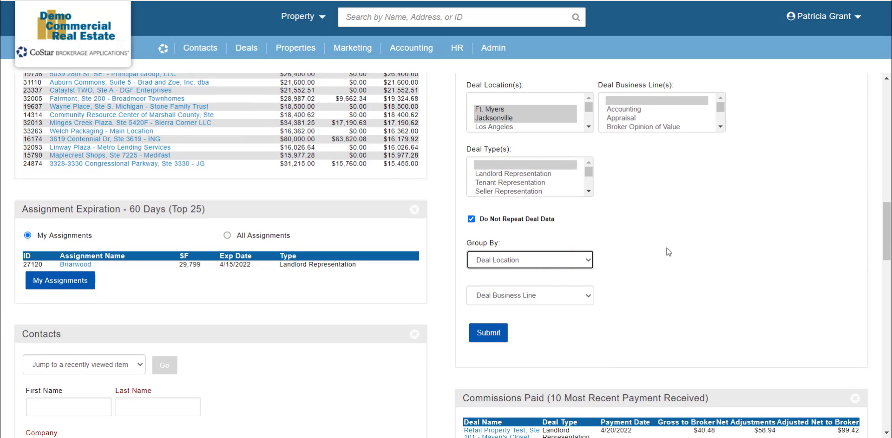
scroll(667, 253, down, 3)
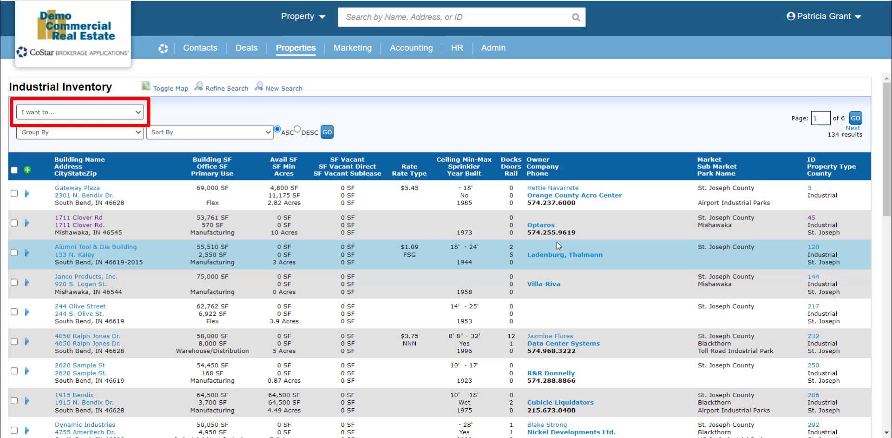
View the Report/Export Wizard's report choices for the Industrial Inventory results, then close the wizard
click(138, 113)
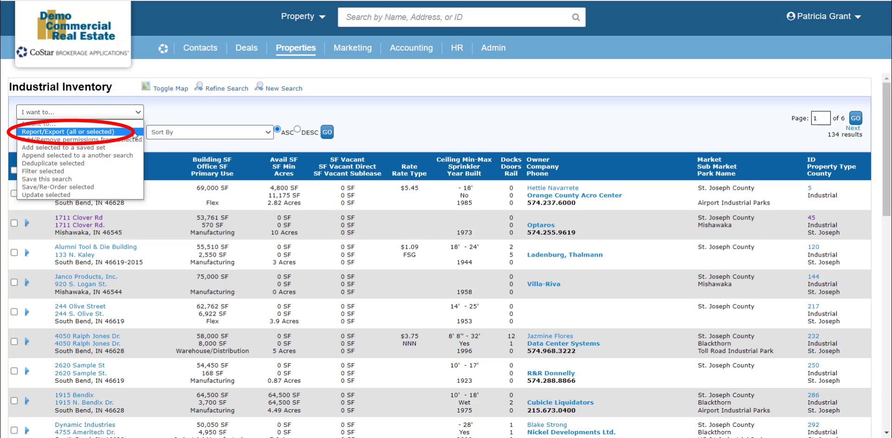
click(134, 132)
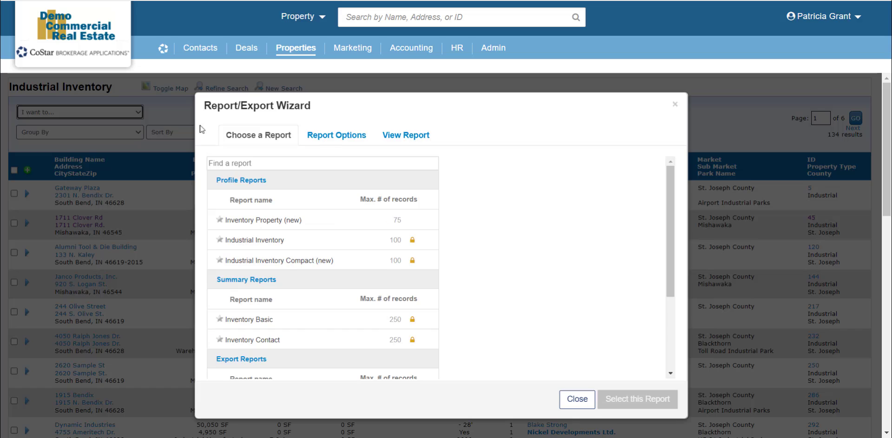
click(675, 106)
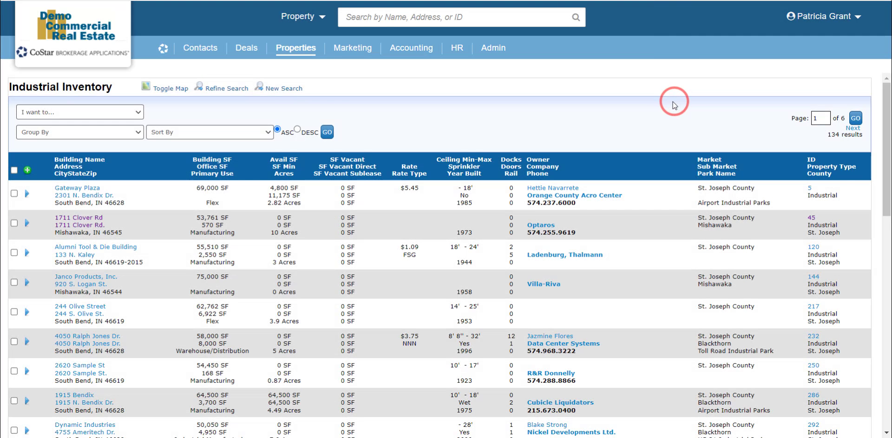
Open the 53,761 SF Mishawaka property's record and bring up its reports
click(84, 217)
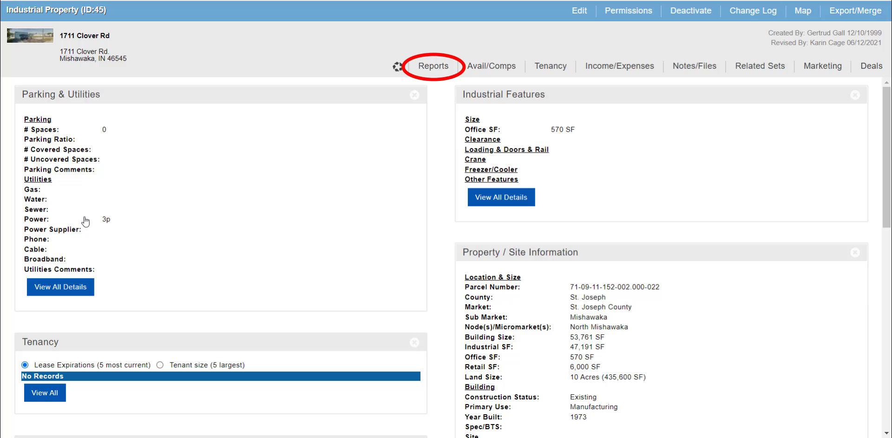
click(440, 66)
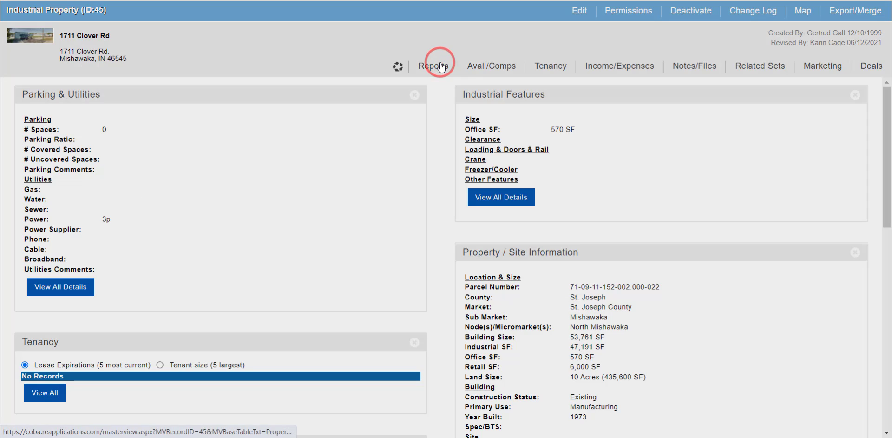